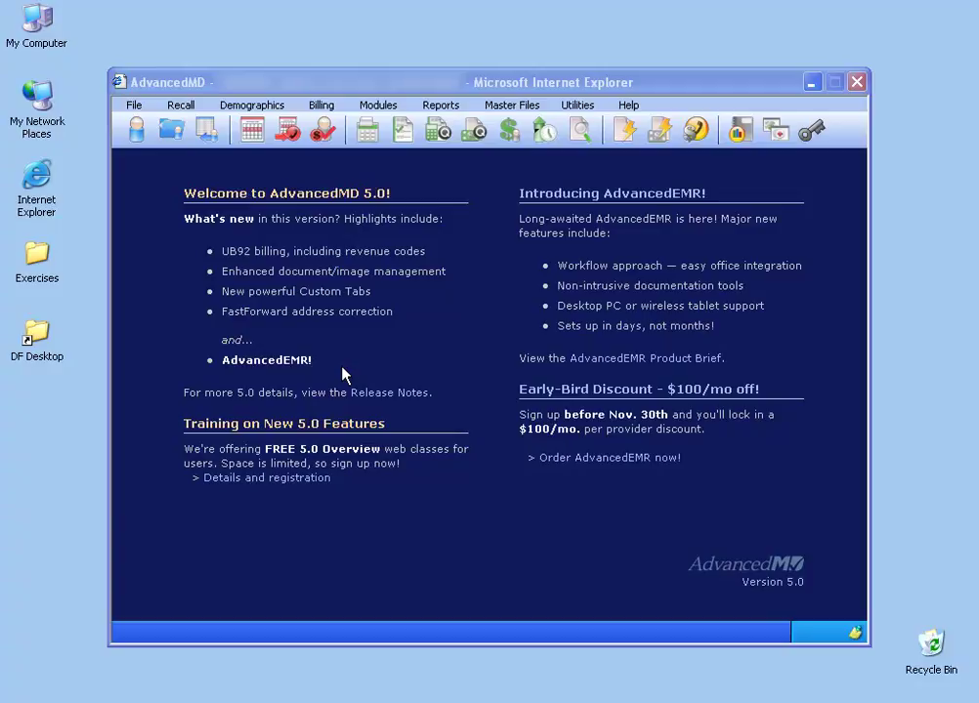
# Open Charge Slip Templates from the Master Files > Templates menu.
pyautogui.click(514, 107)
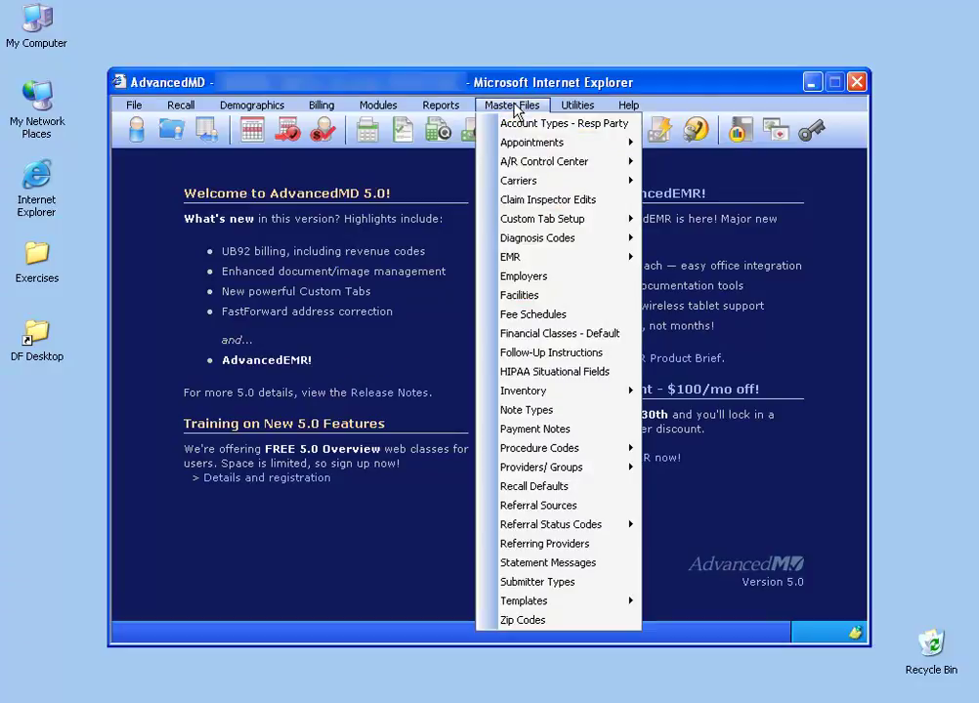
pyautogui.moveTo(581, 604)
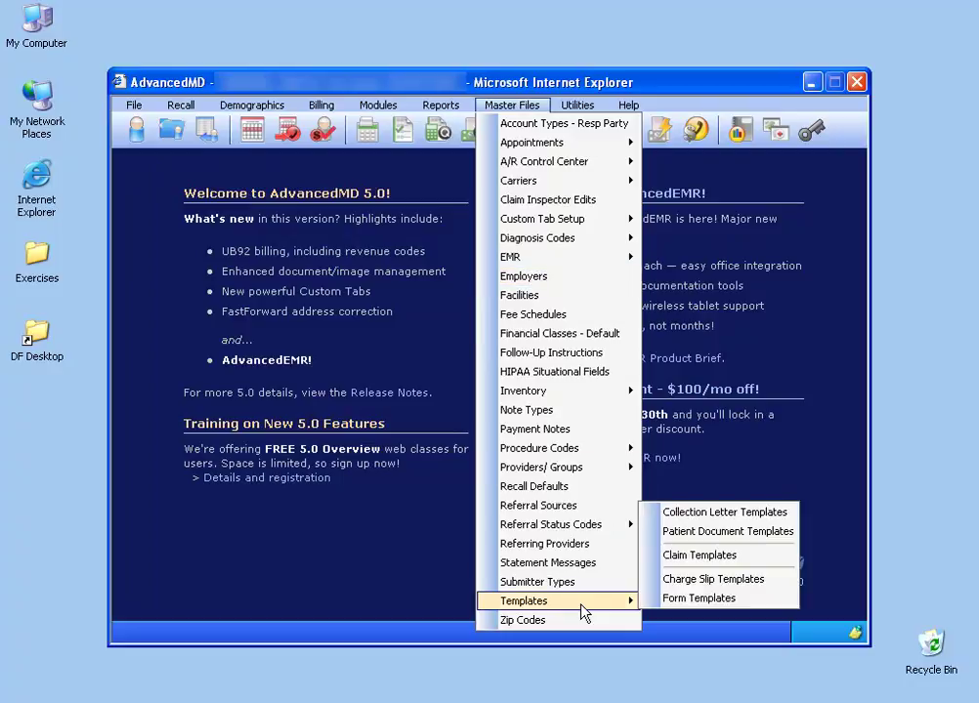
pyautogui.click(703, 583)
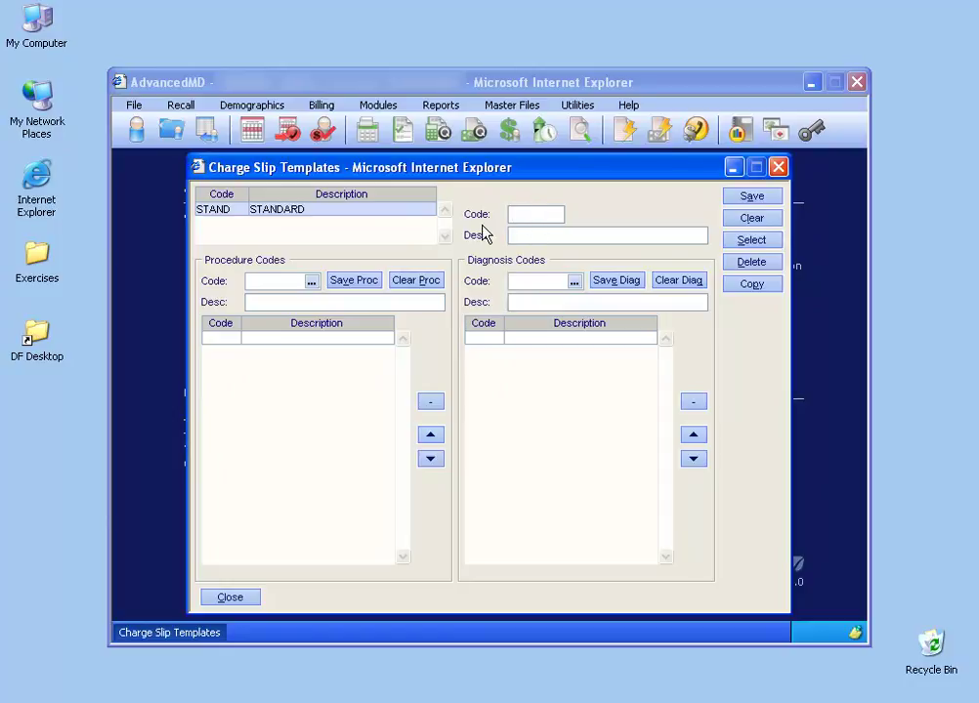
# Load the STAND – STANDARD template from the template list for editing.
pyautogui.click(337, 218)
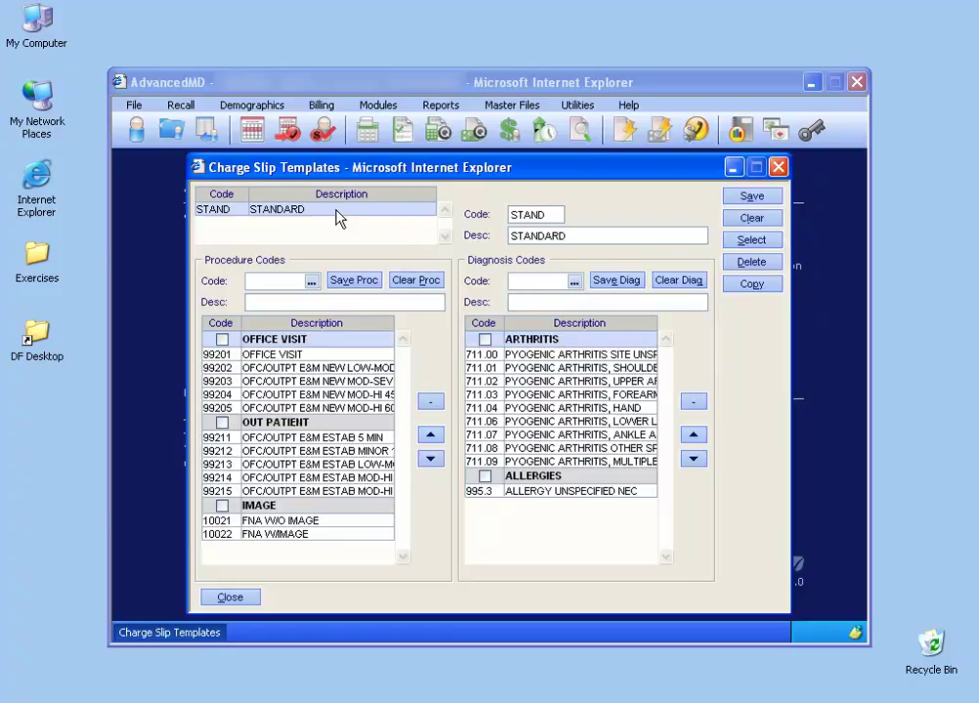
# Add a LESION procedure heading to the STANDARD template and move it up the list.
pyautogui.click(277, 301)
pyautogui.write('LESION')
pyautogui.click(347, 281)
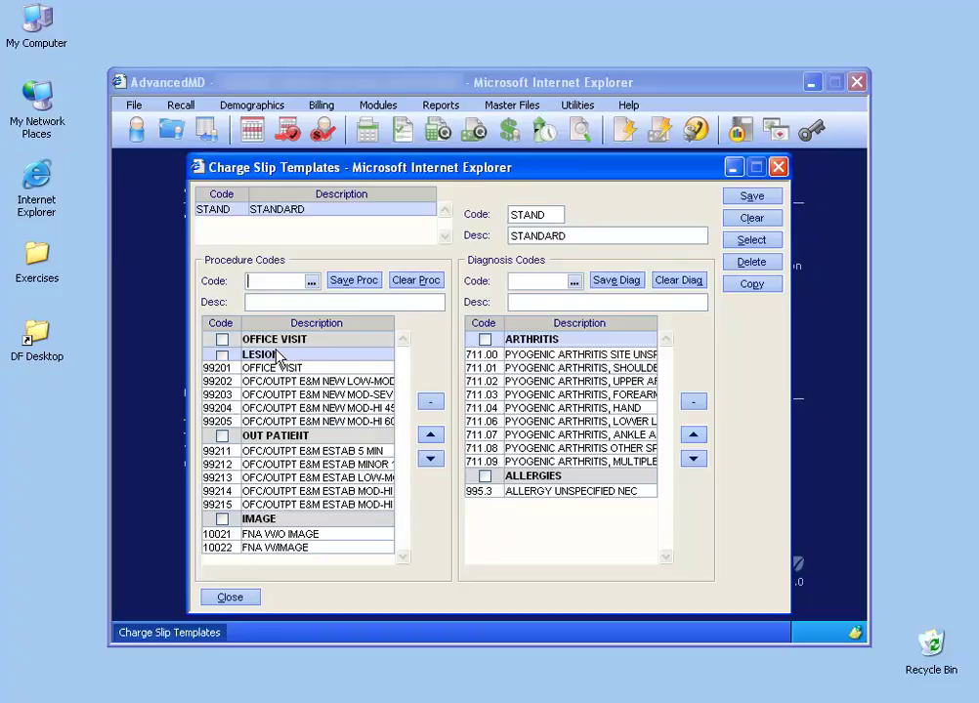
pyautogui.click(430, 437)
pyautogui.click(429, 436)
pyautogui.click(429, 437)
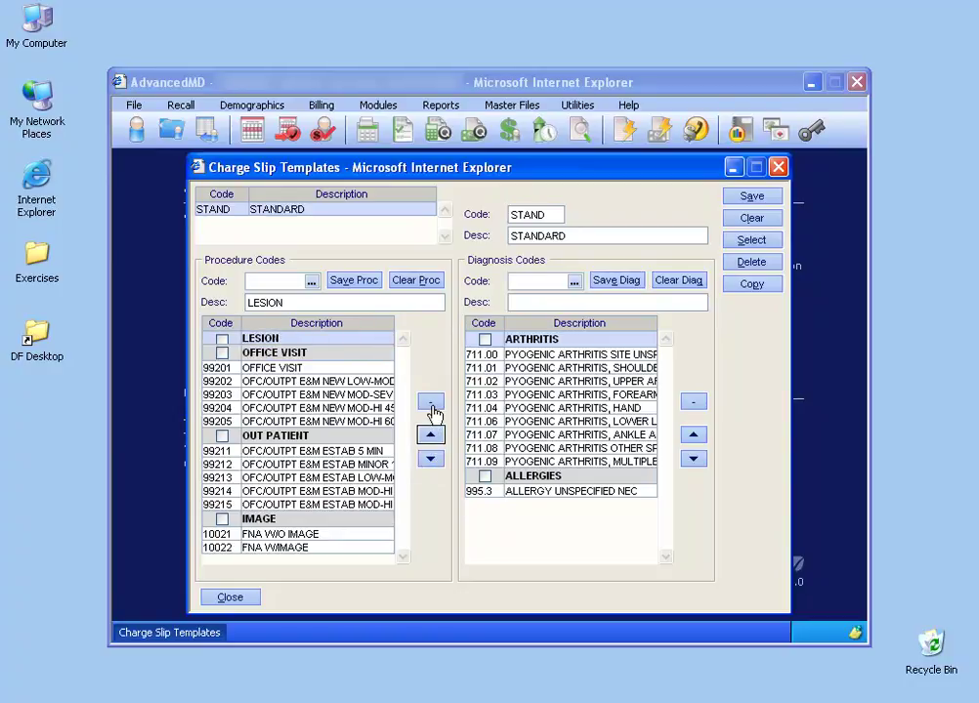
# Delete the LESION procedure heading and re-create it, placing it after OFFICE VISIT.
pyautogui.click(432, 414)
pyautogui.click(446, 415)
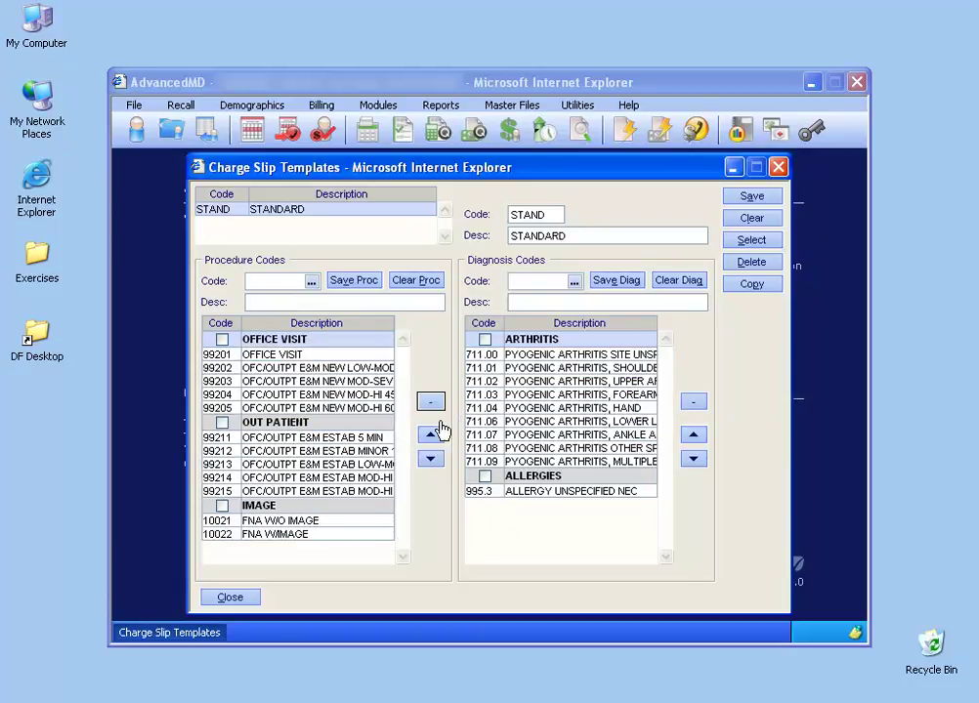
pyautogui.click(306, 303)
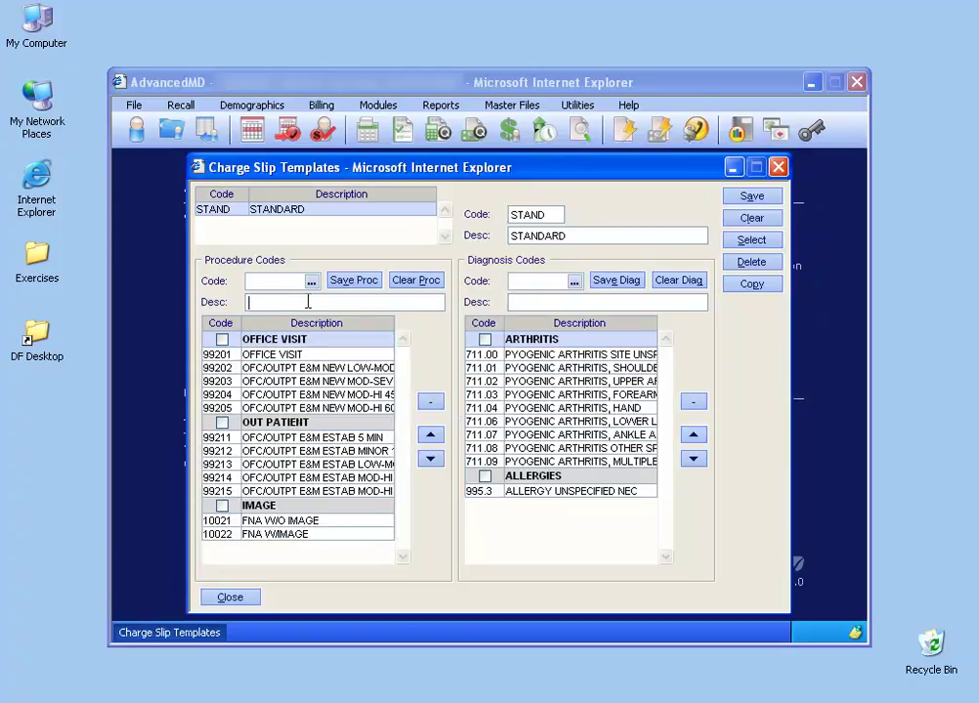
pyautogui.write('LESION')
pyautogui.click(354, 280)
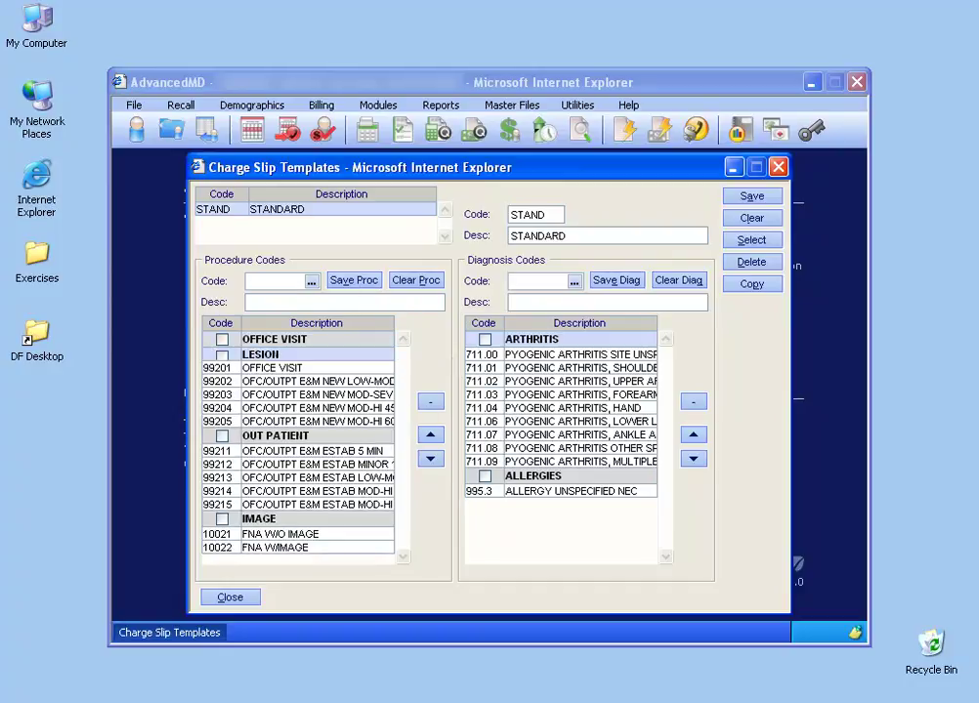
# Move LESION to the top of the procedure list and add code 11300 SHAVE SKIN LESION.
pyautogui.click(430, 436)
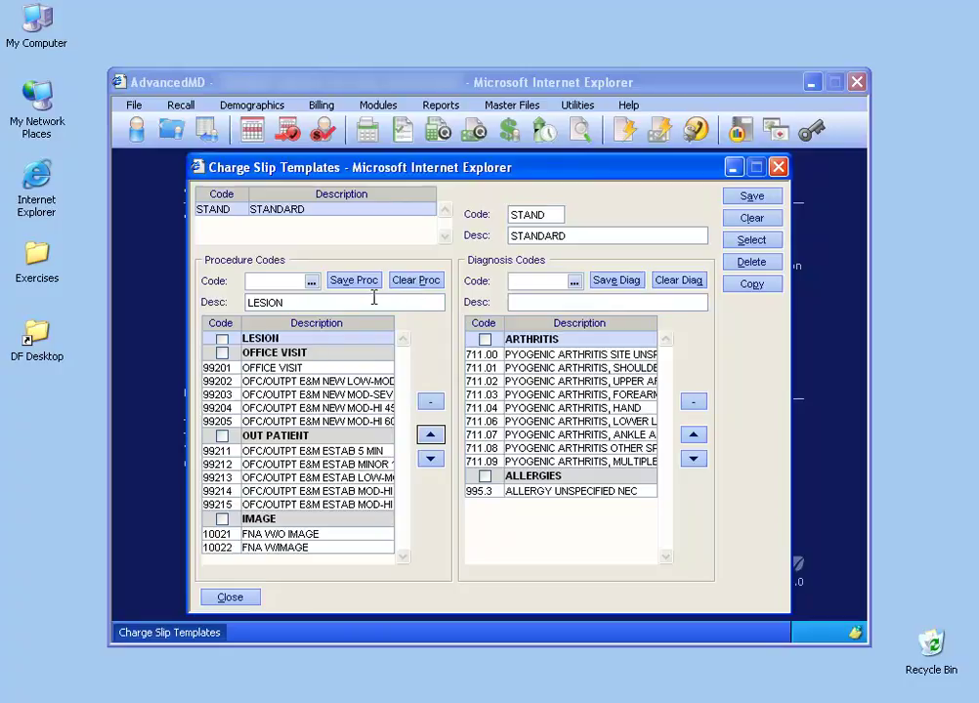
pyautogui.click(422, 282)
pyautogui.click(310, 282)
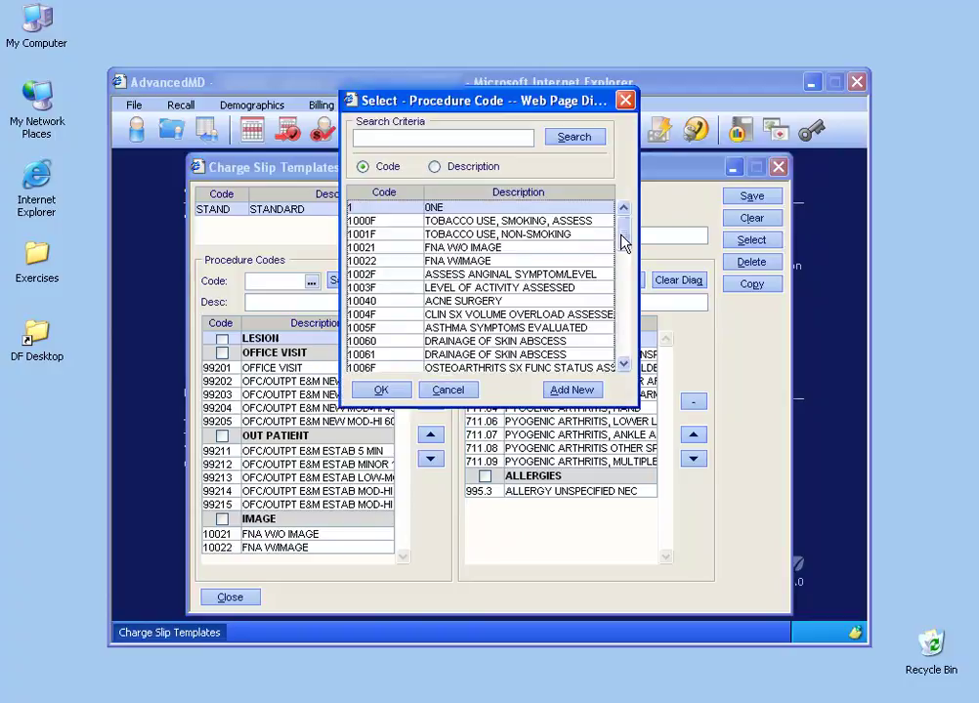
pyautogui.moveTo(621, 242); pyautogui.dragTo(621, 357)
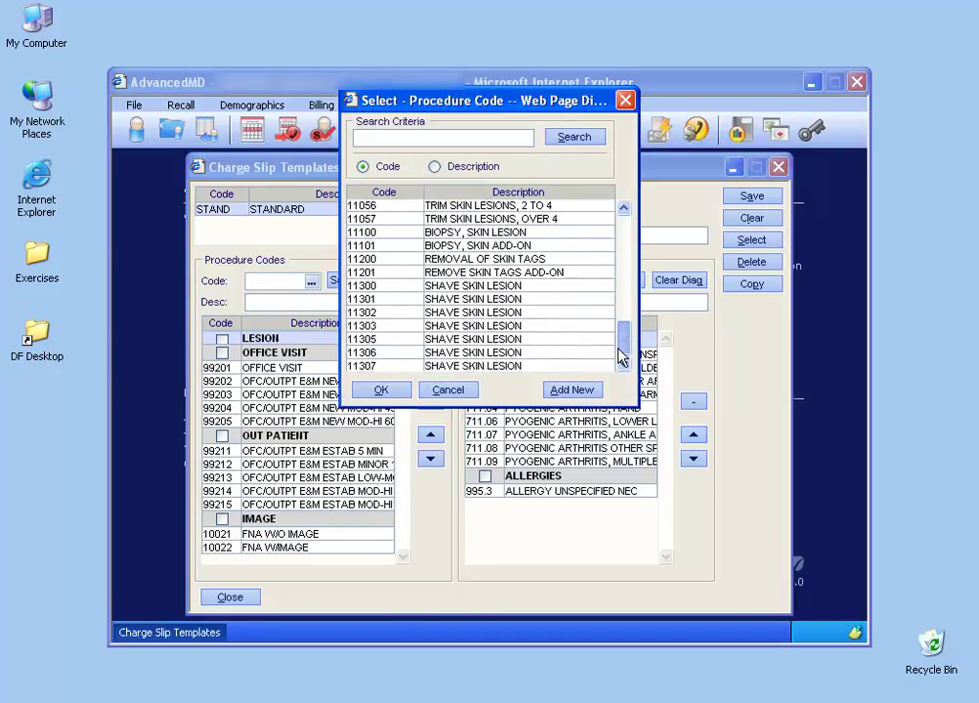
pyautogui.doubleClick(454, 285)
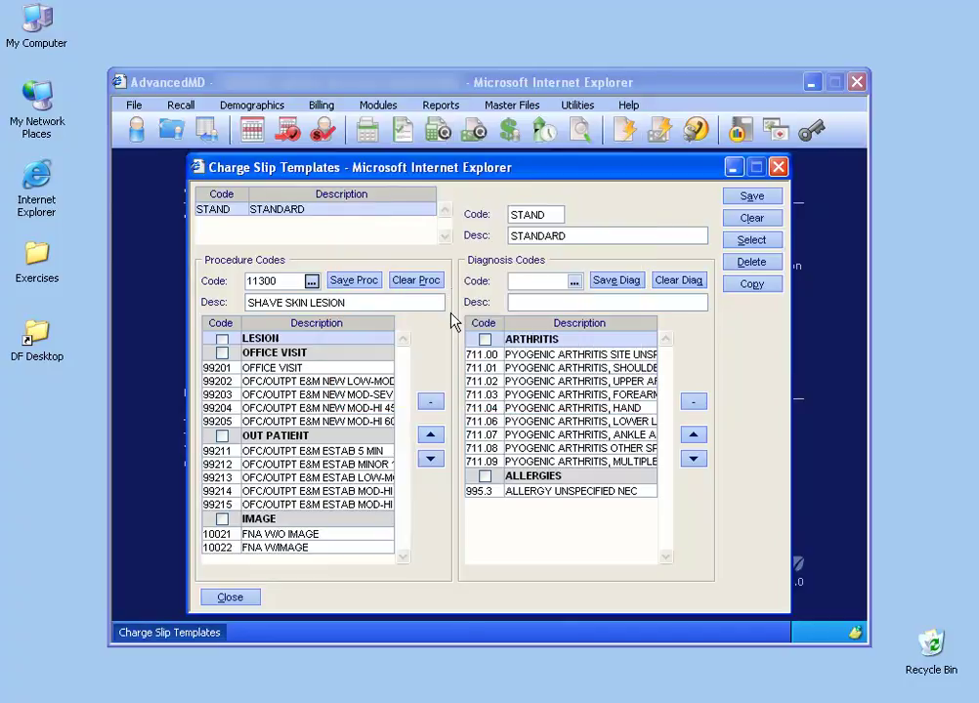
pyautogui.click(353, 280)
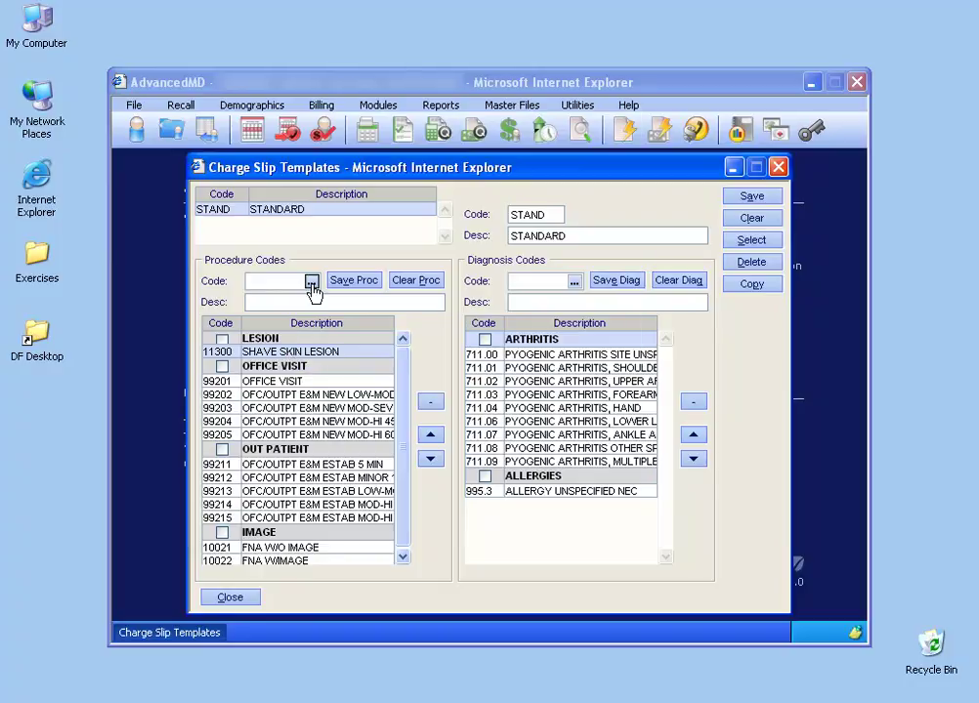
# Add procedure code 11303 SHAVE SKIN LESION under the LESION heading.
pyautogui.click(311, 283)
pyautogui.moveTo(618, 229); pyautogui.dragTo(618, 344)
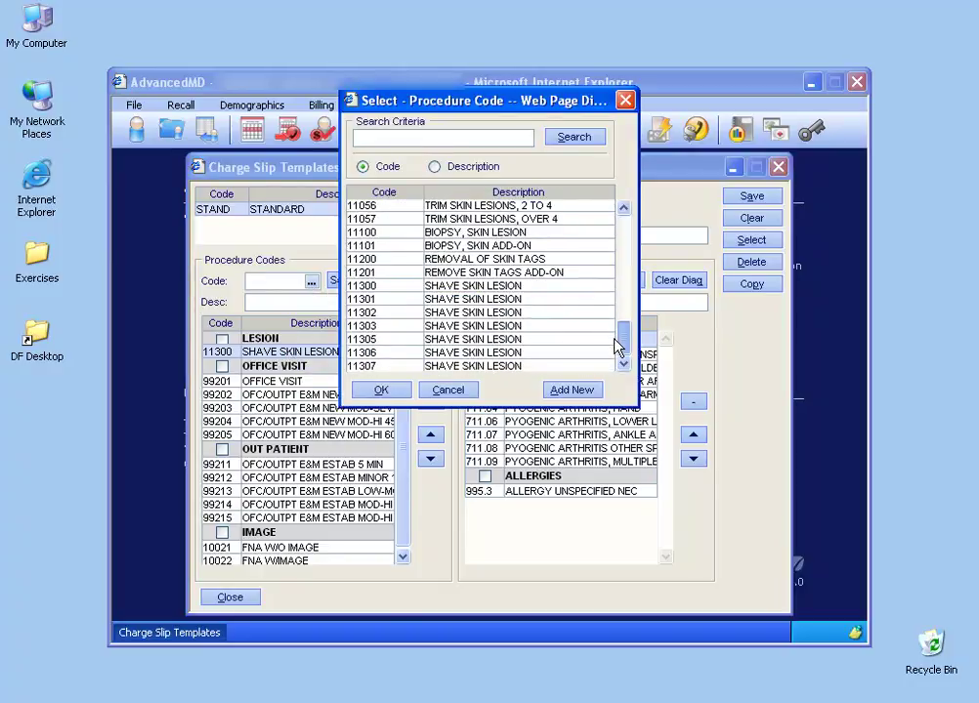
pyautogui.doubleClick(518, 326)
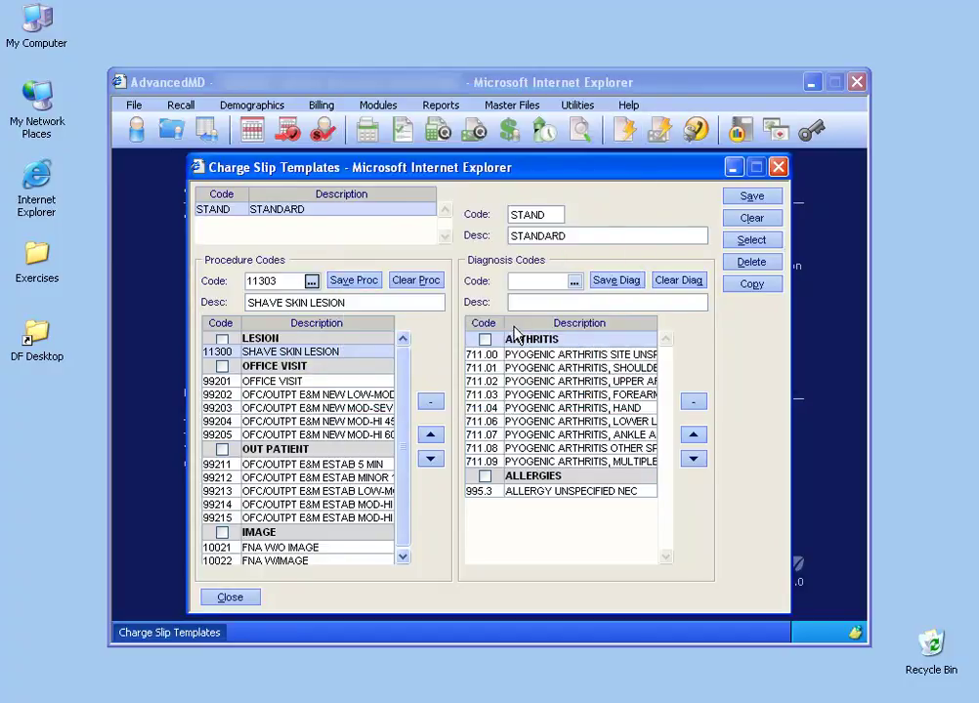
pyautogui.click(361, 283)
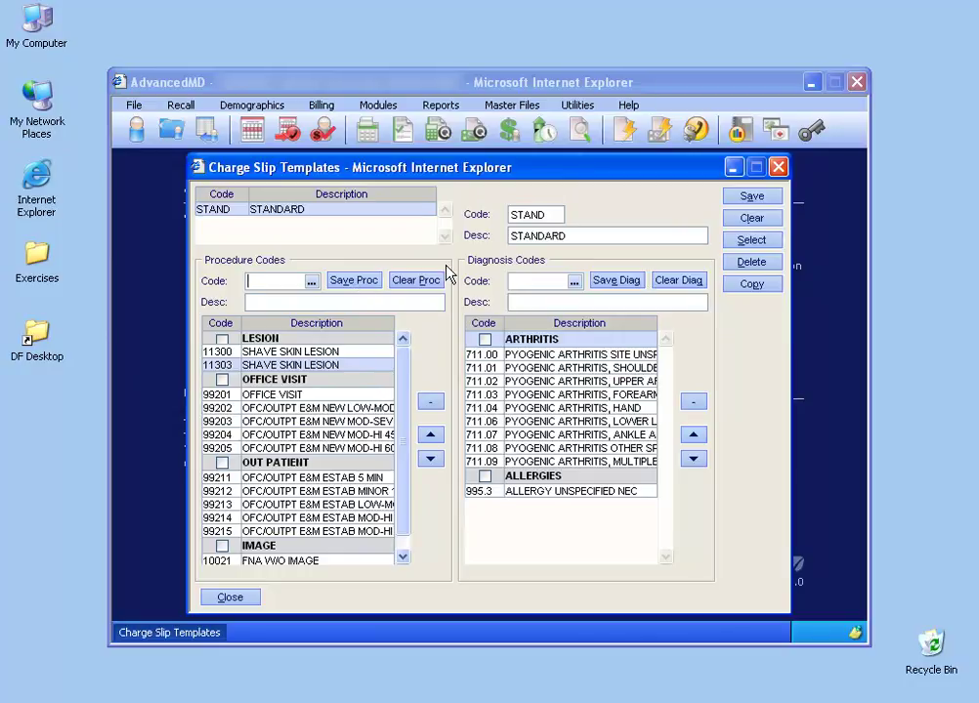
# Add a LESION diagnosis heading and move it above ARTHRITIS.
pyautogui.click(526, 302)
pyautogui.write('LESION')
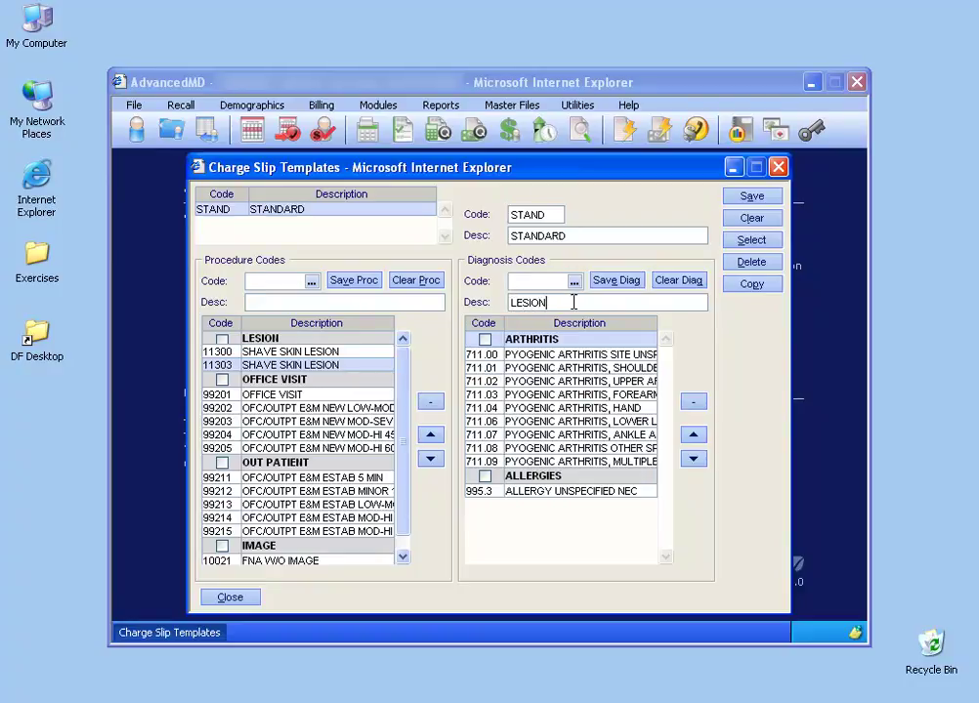
pyautogui.click(607, 283)
pyautogui.click(691, 435)
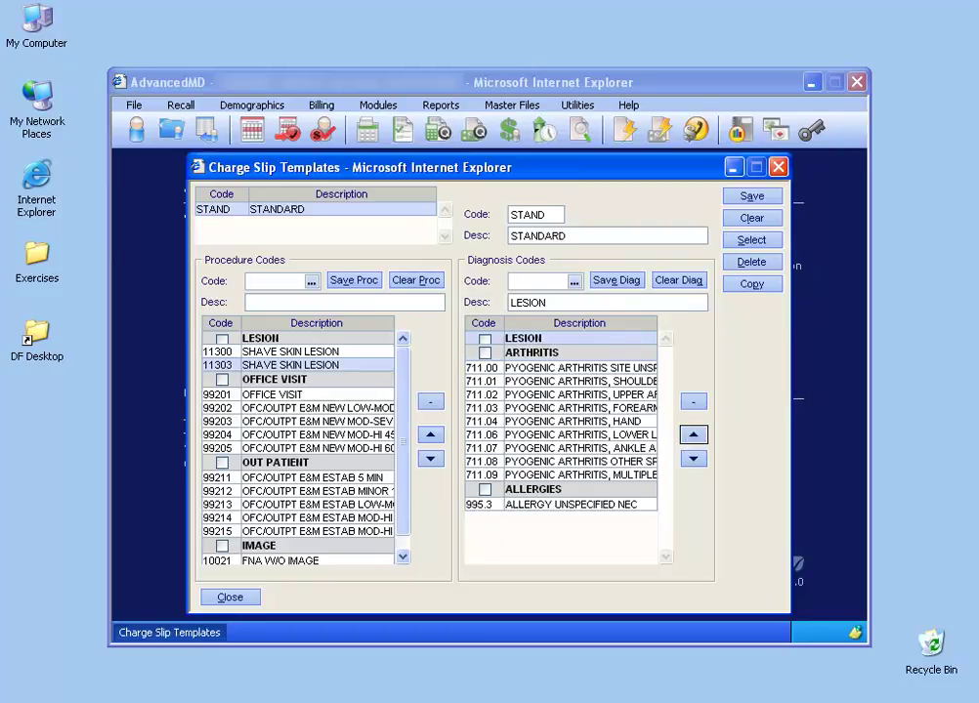
# Add diagnosis code 104.9 under the LESION diagnosis heading and save the STANDARD template.
pyautogui.click(678, 280)
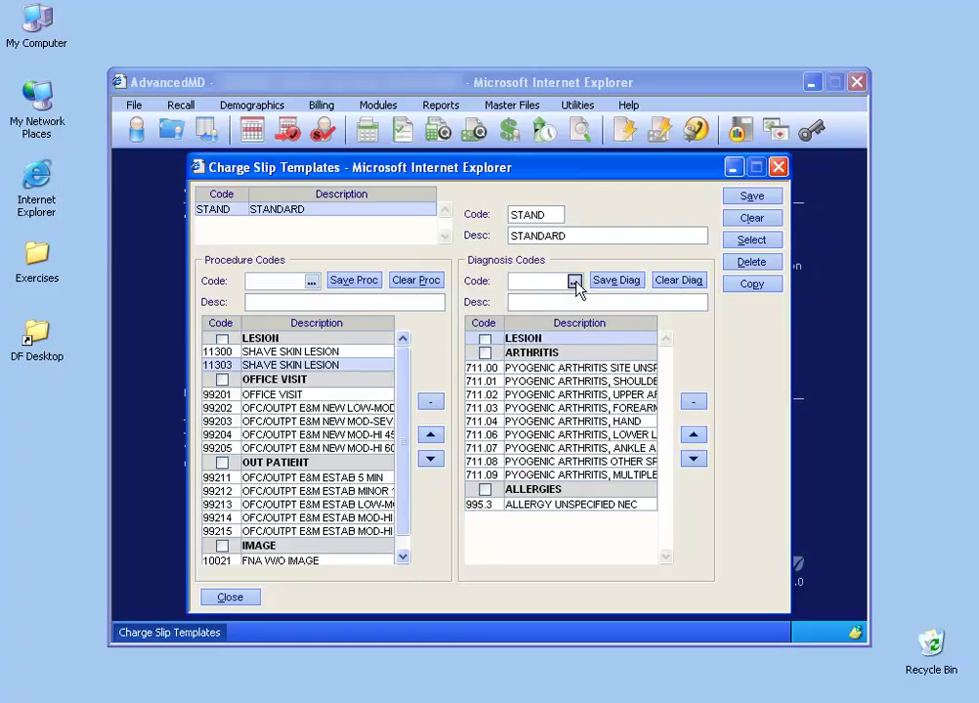
pyautogui.click(576, 281)
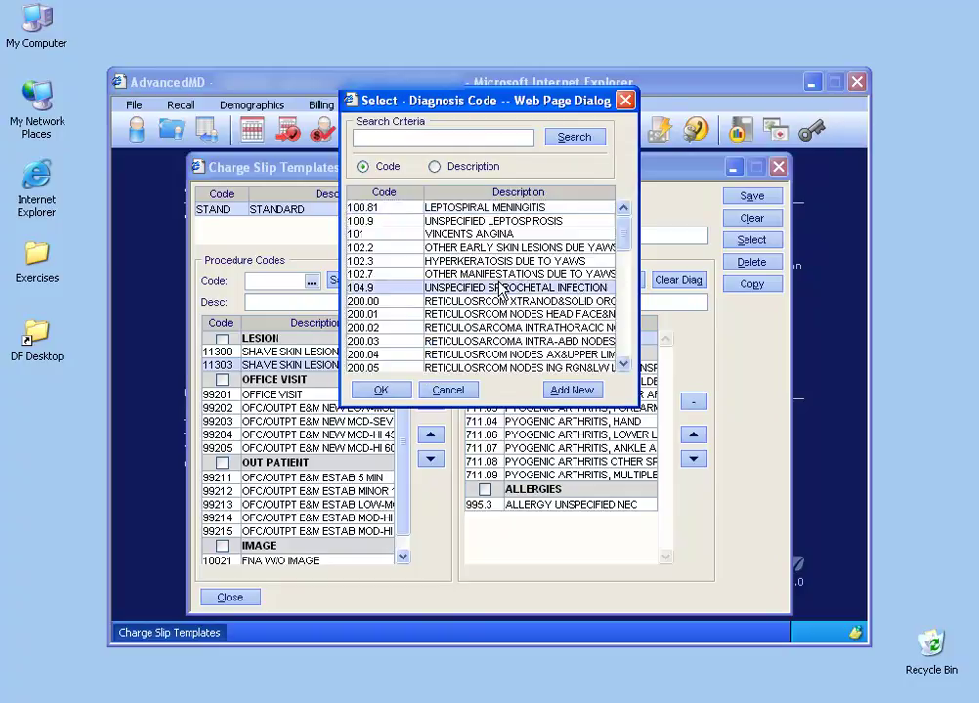
pyautogui.doubleClick(501, 290)
pyautogui.click(616, 281)
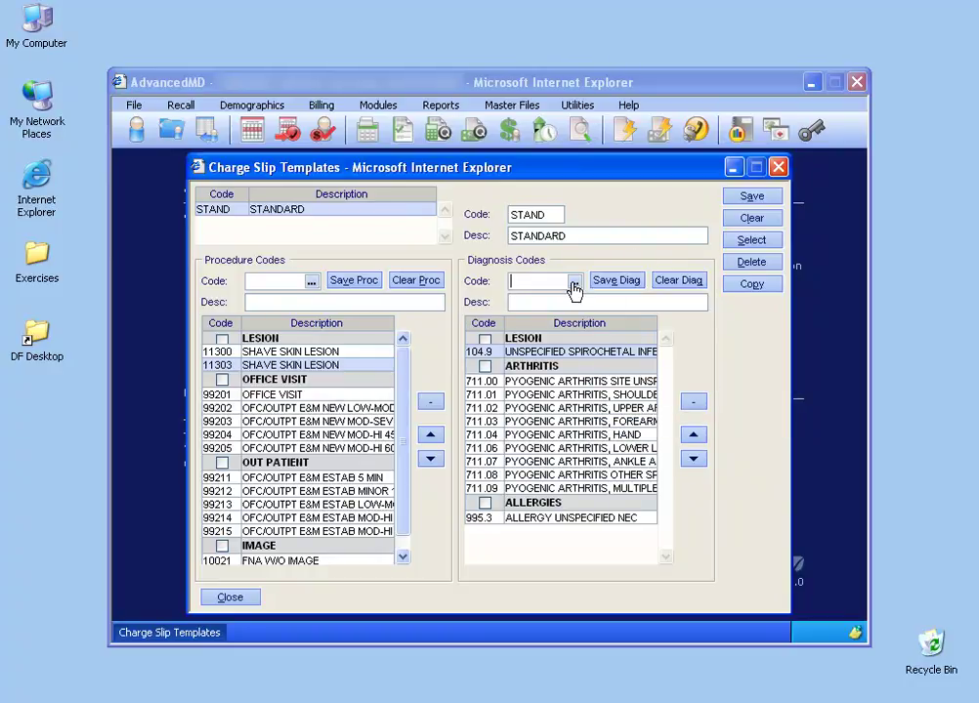
pyautogui.click(744, 200)
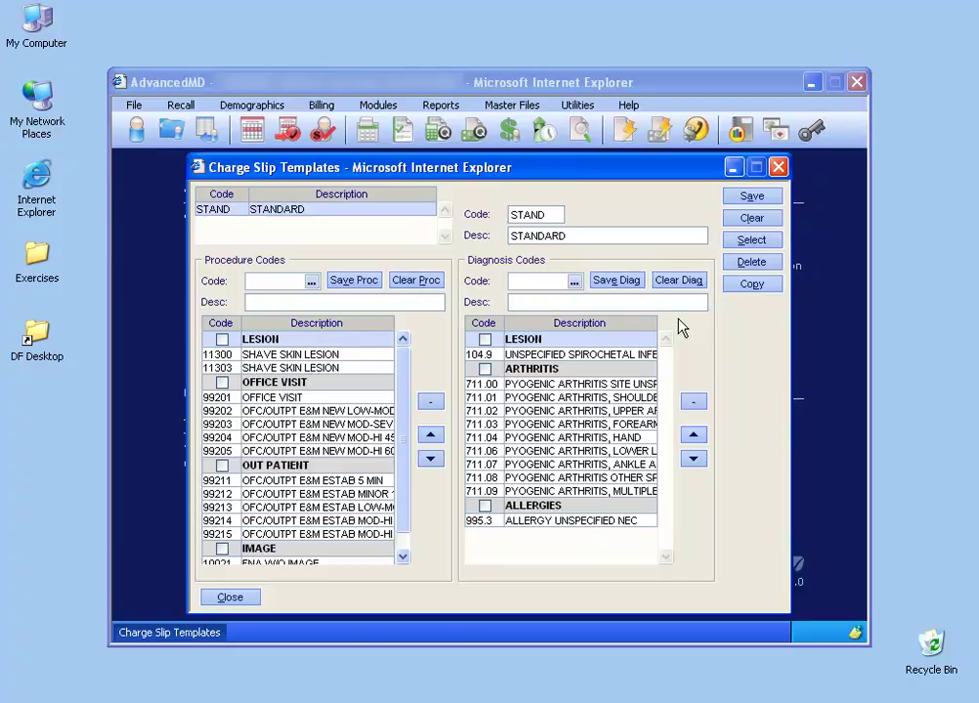
# Create a new charge slip template with code HSPT and description HOSPITAL.
pyautogui.click(758, 220)
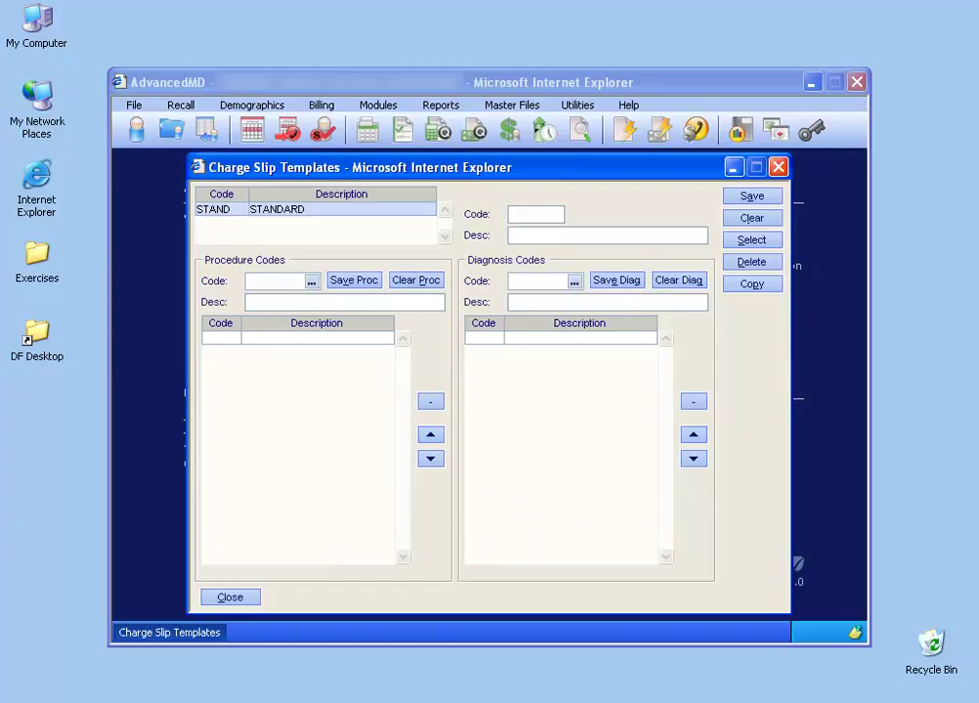
pyautogui.write('HSPT')
pyautogui.press('Tab')
pyautogui.write('HOSPITAL')
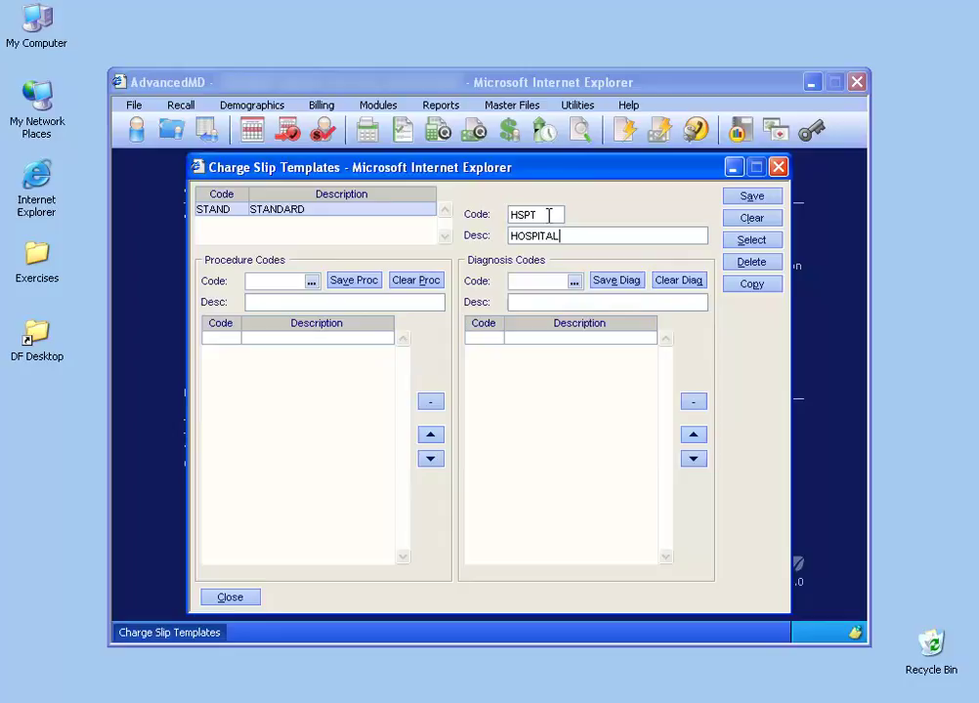
pyautogui.click(753, 199)
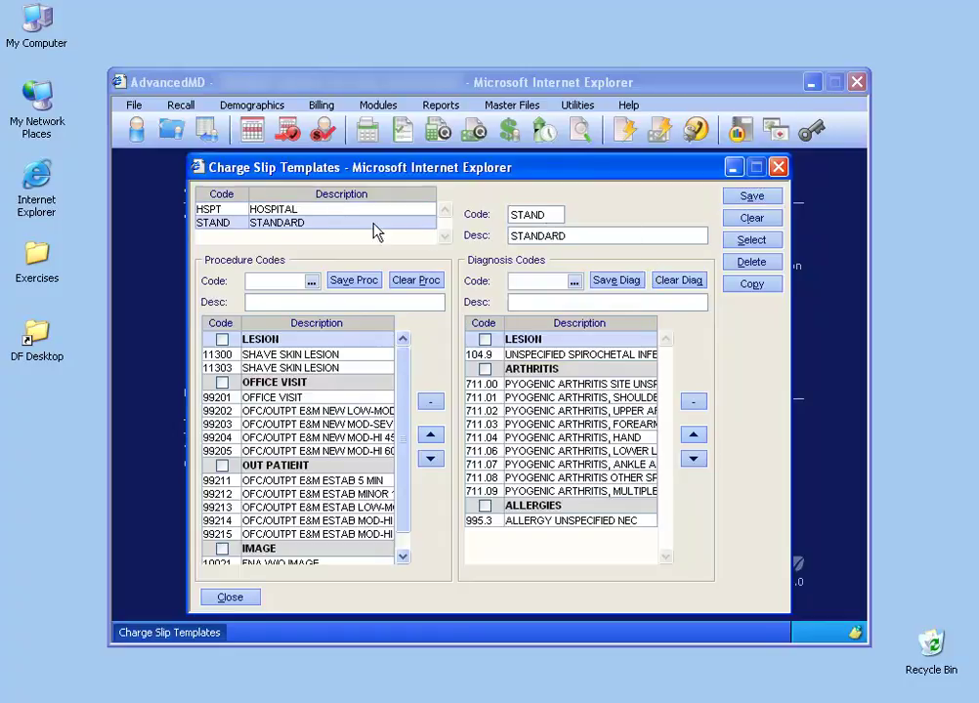
# Give the HSPT template a NEW PATIENT procedure heading with code 1002F, and save it.
pyautogui.click(304, 211)
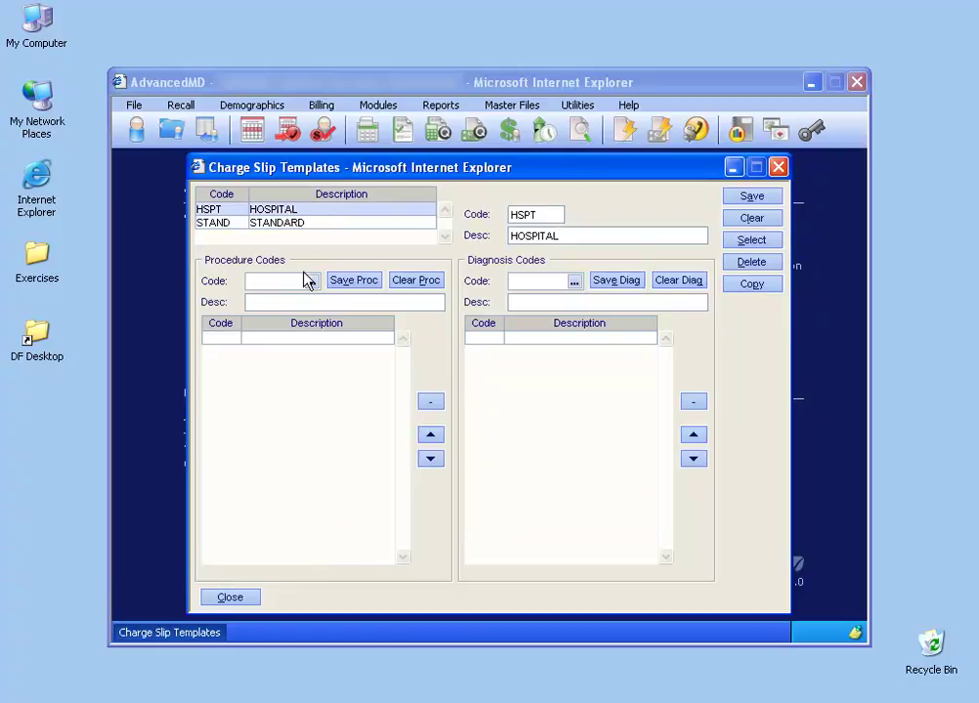
pyautogui.click(304, 300)
pyautogui.write('NEW PATIENT')
pyautogui.click(354, 280)
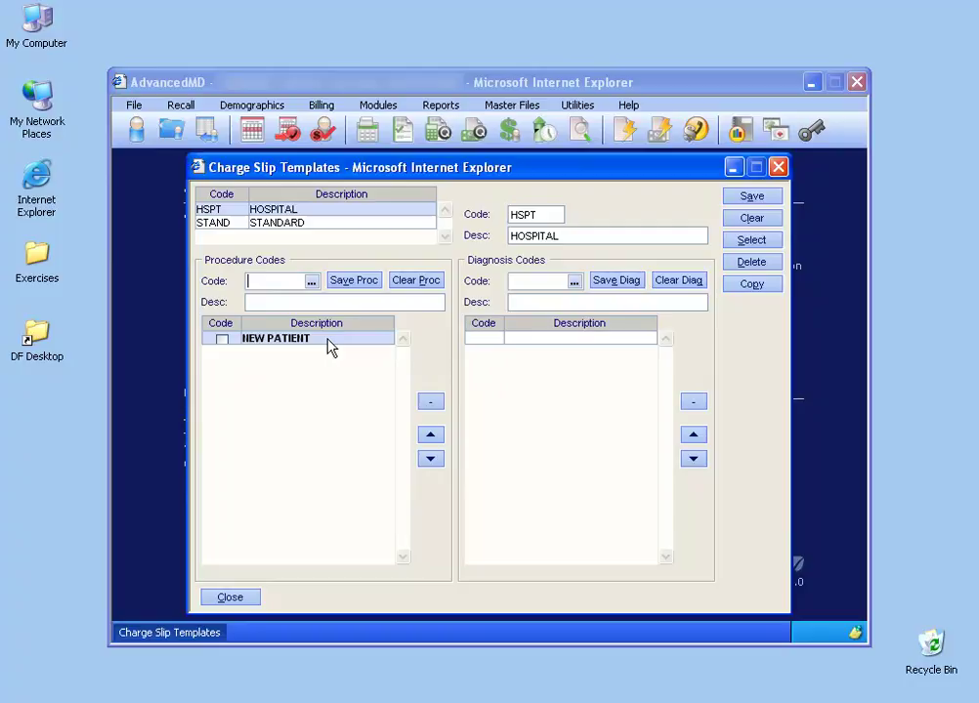
pyautogui.click(311, 282)
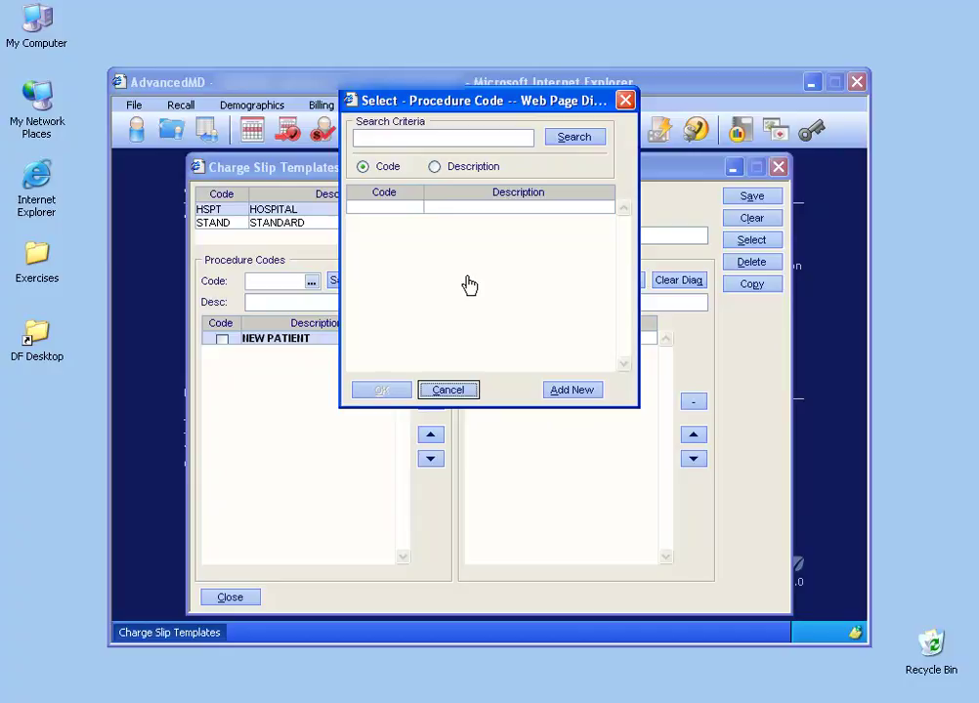
pyautogui.doubleClick(470, 284)
pyautogui.click(353, 281)
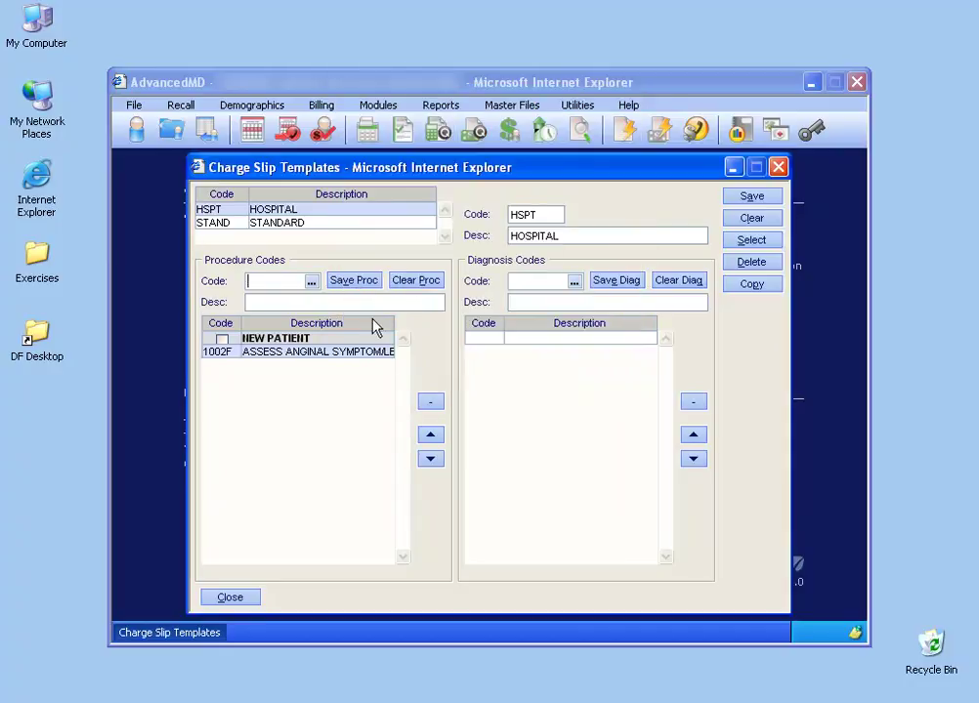
pyautogui.click(751, 197)
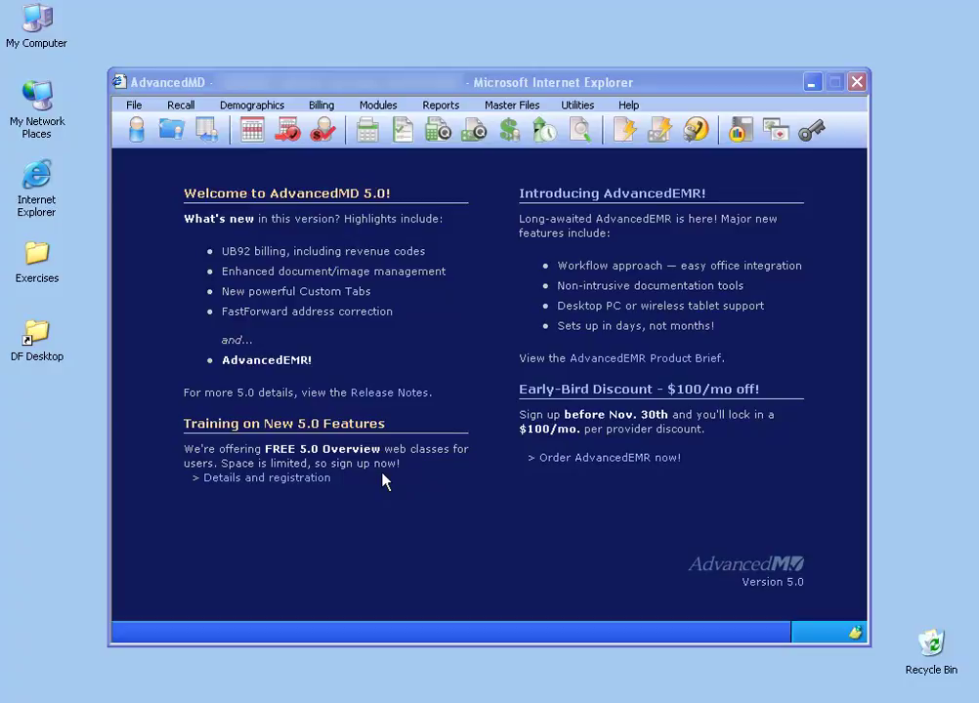
# Open the Standard Charge Slip report under Reports > Charge Slip Printing.
pyautogui.click(451, 108)
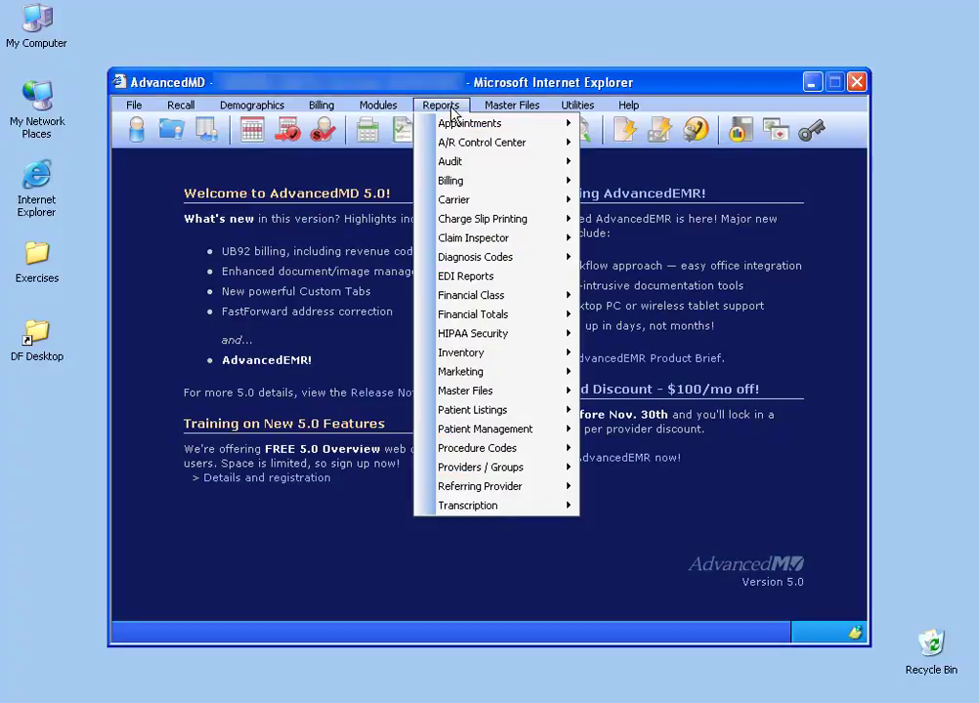
pyautogui.moveTo(464, 225)
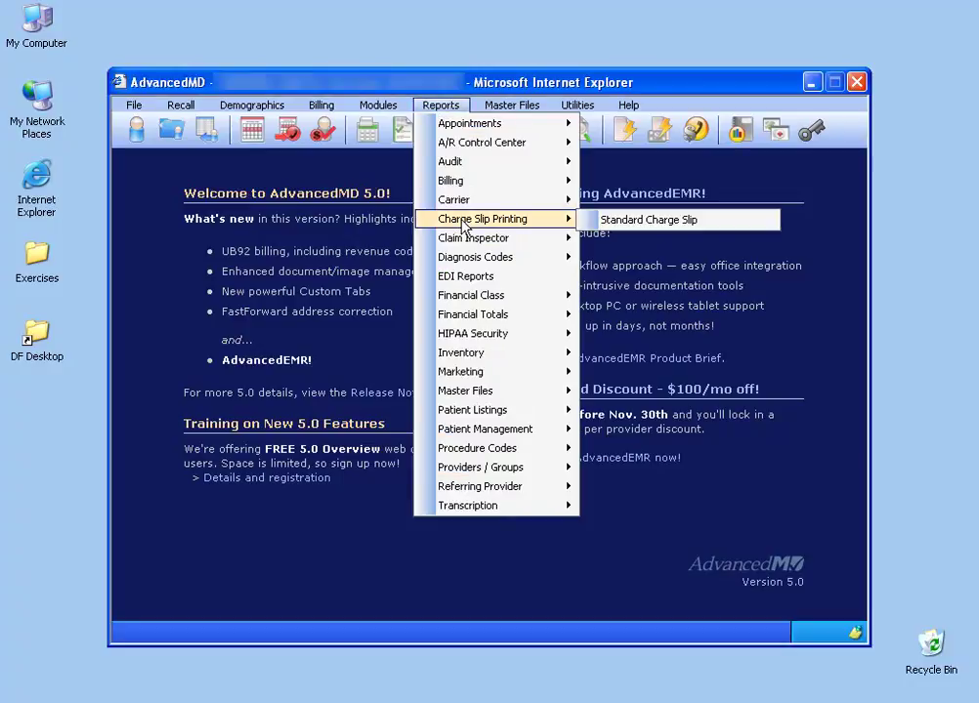
pyautogui.click(644, 221)
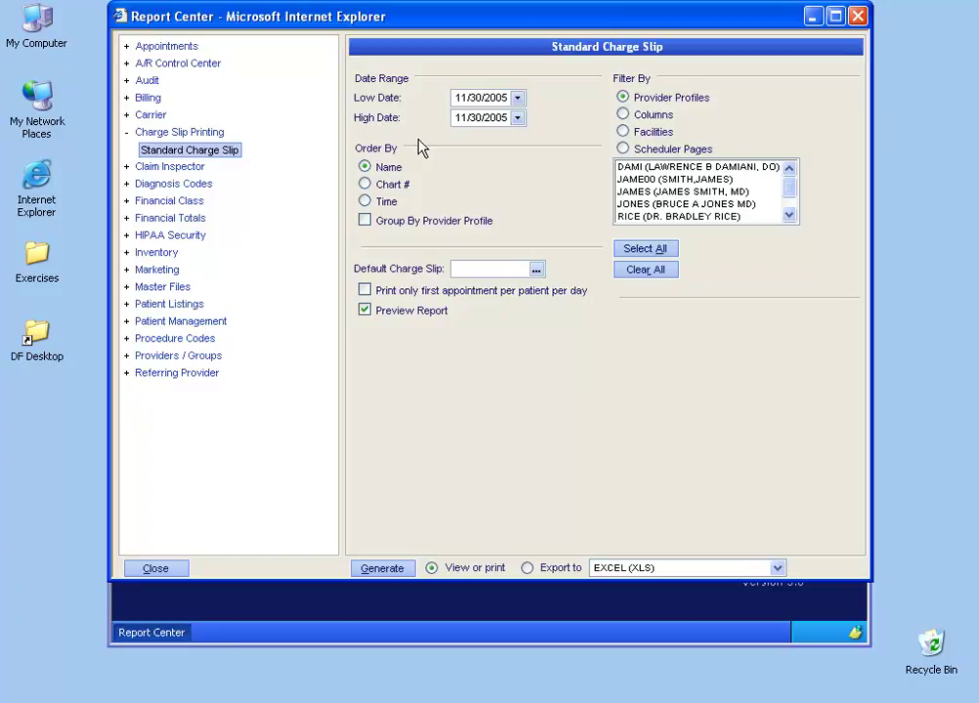
# Set both the Low and High Date to 11/18/2005.
pyautogui.click(516, 98)
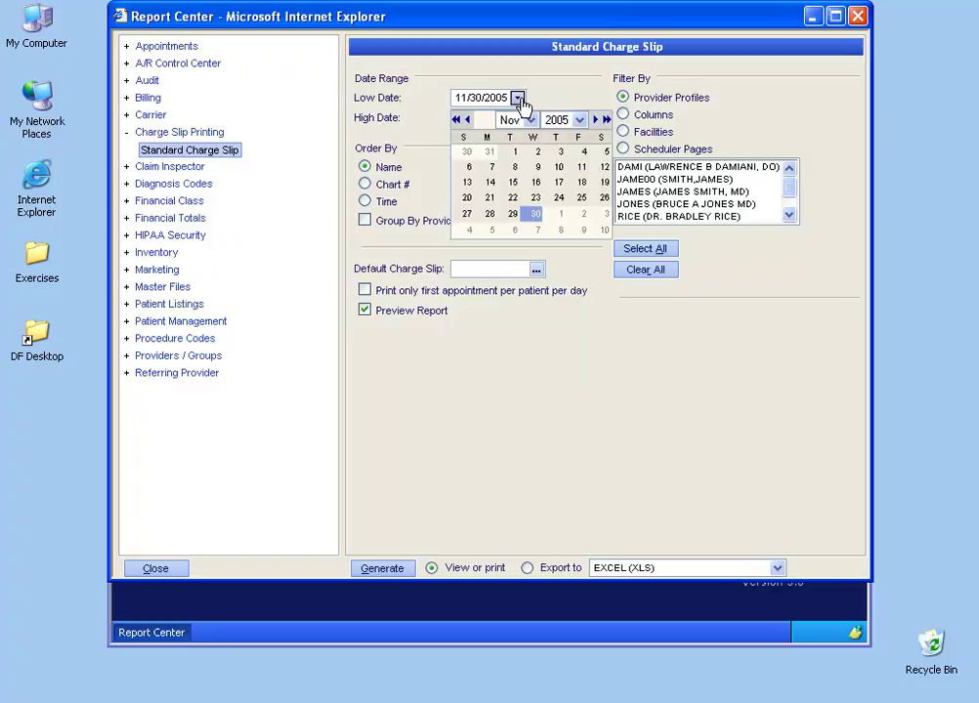
pyautogui.click(581, 183)
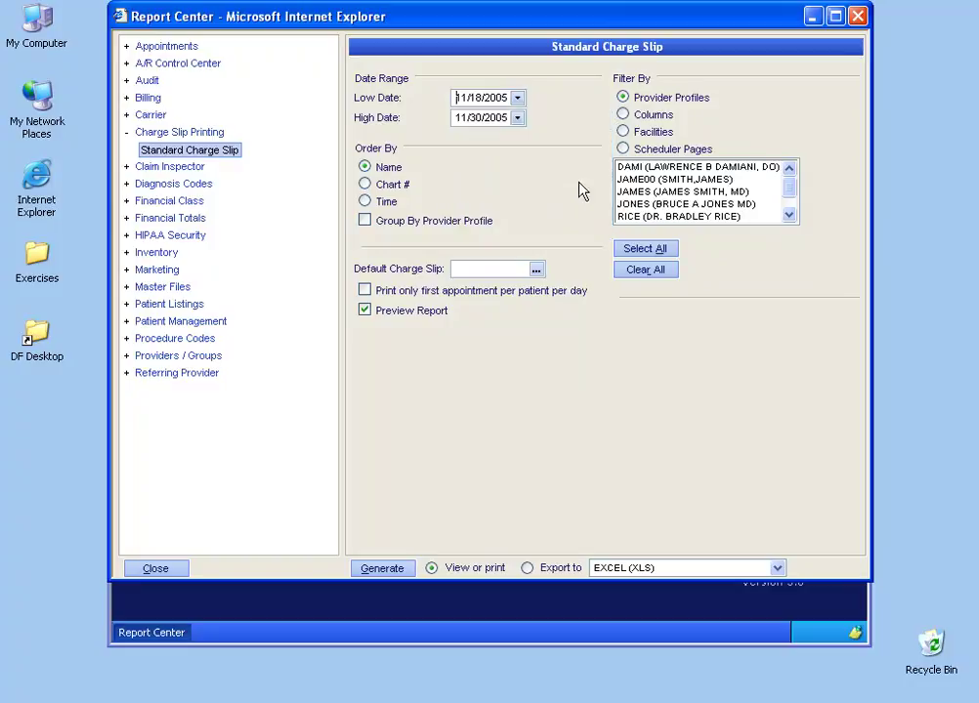
pyautogui.click(517, 117)
pyautogui.click(582, 207)
# Include all providers and choose STAND as the default charge slip.
pyautogui.click(668, 179)
pyautogui.click(669, 191)
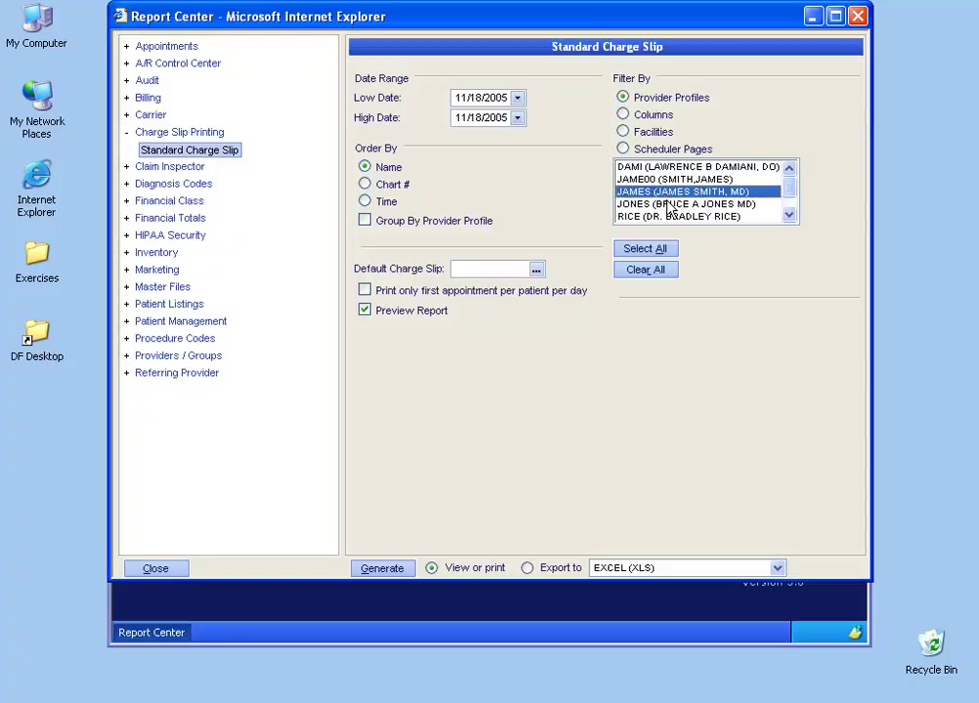
pyautogui.click(670, 204)
pyautogui.click(663, 248)
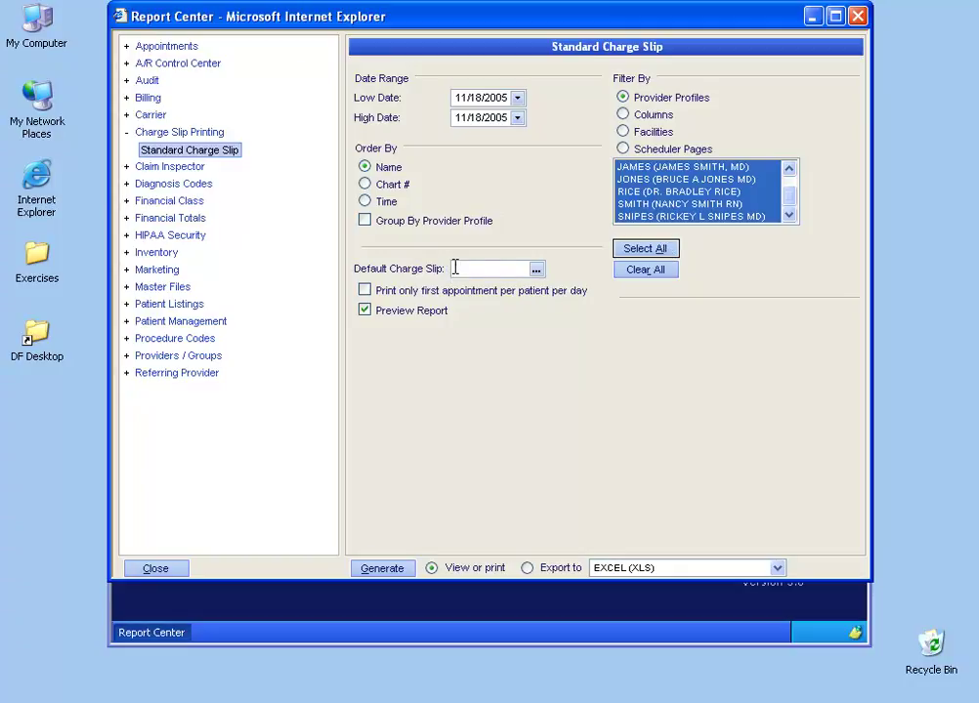
pyautogui.click(535, 270)
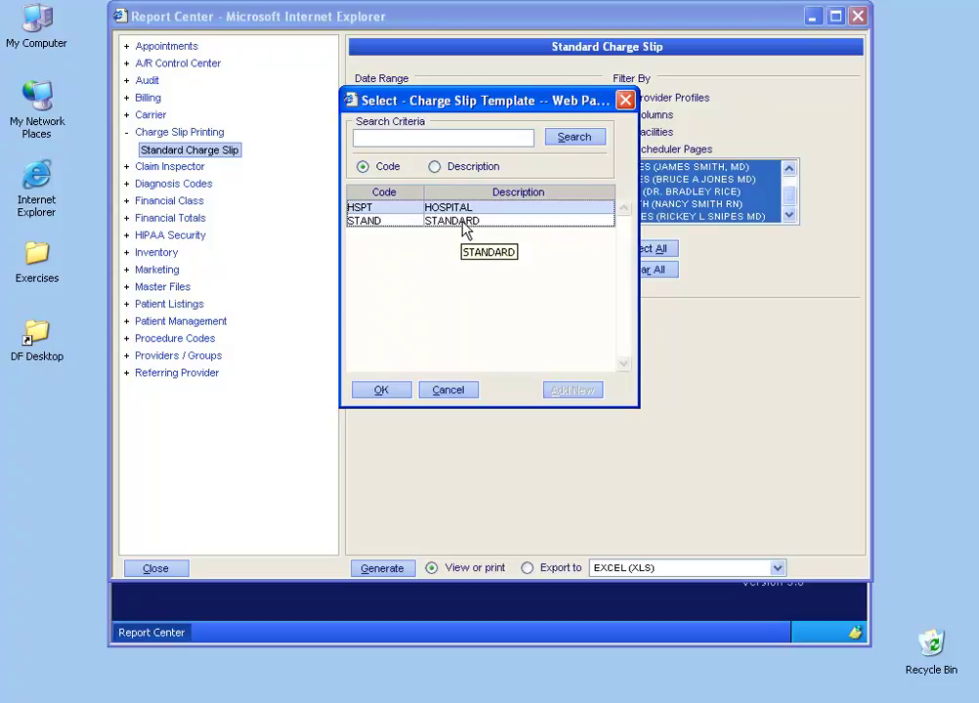
pyautogui.doubleClick(464, 222)
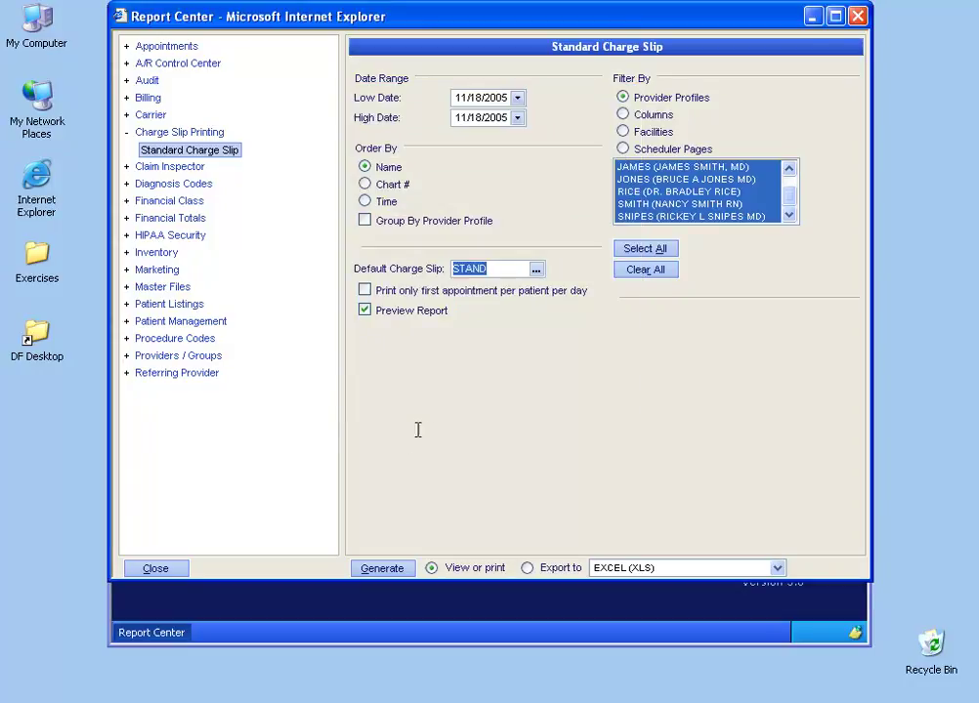
# Generate the charge slip report and view the preview at 100% zoom.
pyautogui.click(380, 570)
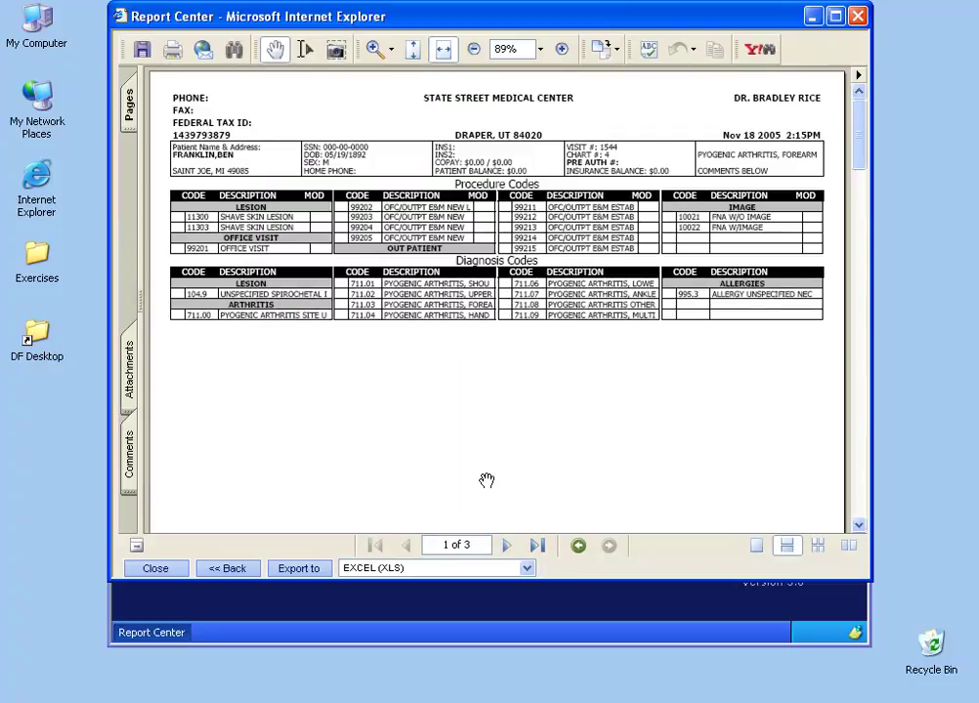
pyautogui.click(562, 49)
pyautogui.moveTo(523, 523); pyautogui.dragTo(480, 526)
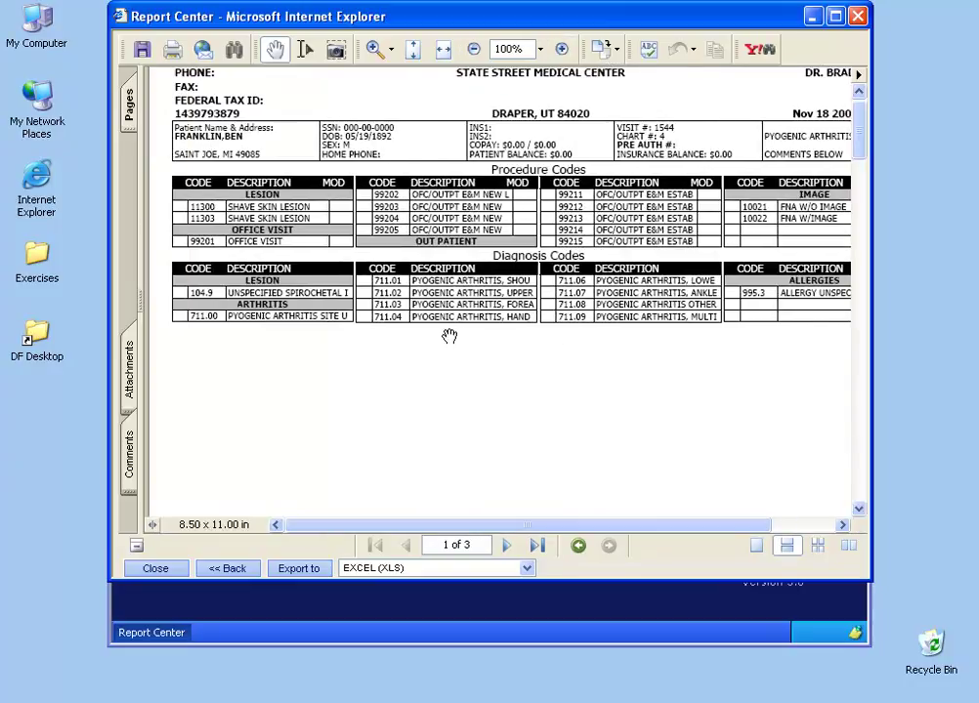
pyautogui.scroll(1, 470, 229)
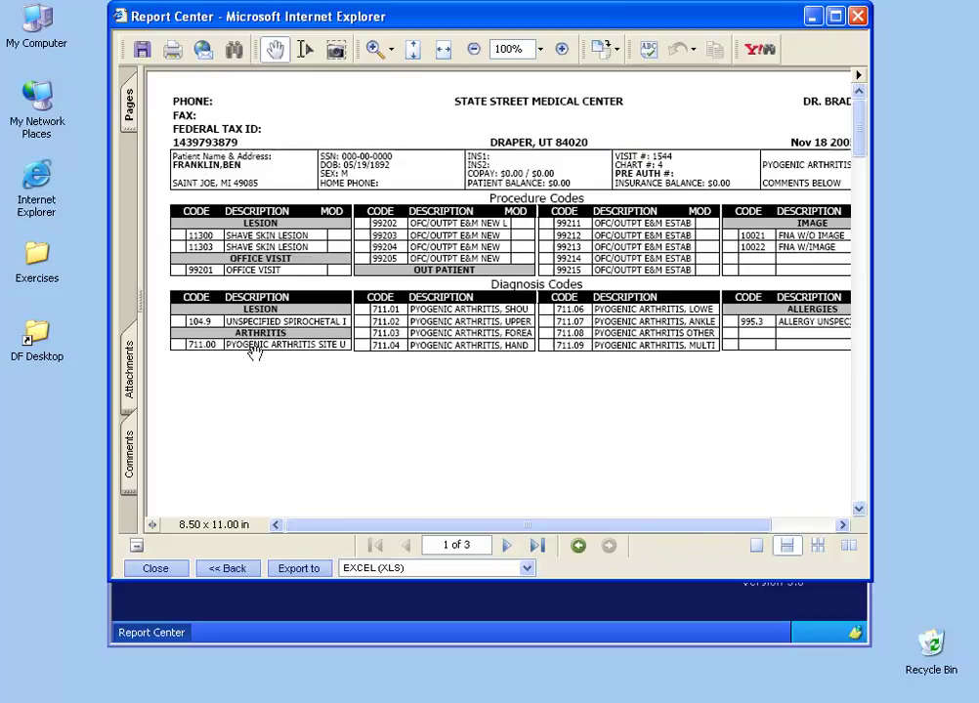
# Page through all three generated charge slips to the third slip's header.
pyautogui.moveTo(276, 402); pyautogui.dragTo(258, 136)
pyautogui.scroll(-10, 345, 335)
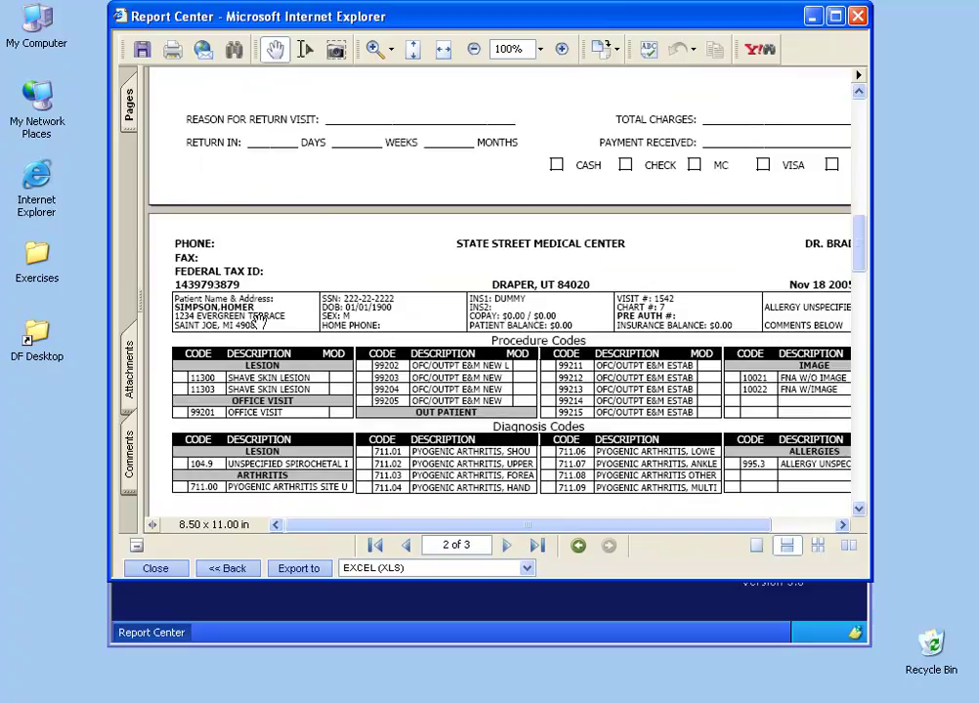
pyautogui.scroll(-10, 306, 342)
pyautogui.scroll(-8, 369, 257)
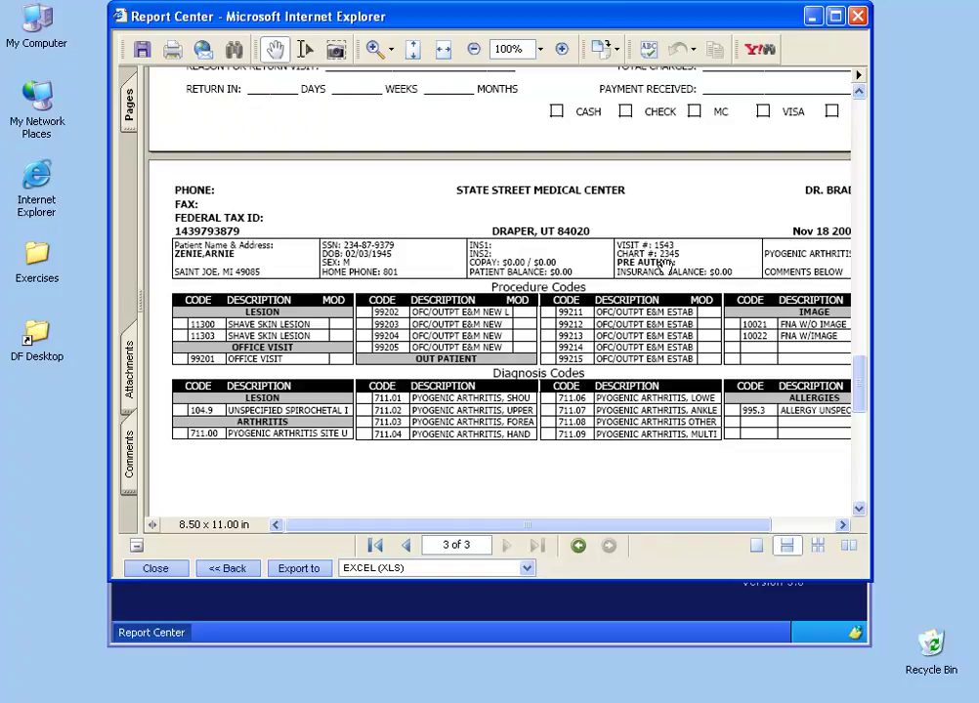
pyautogui.moveTo(622, 291); pyautogui.dragTo(617, 259)
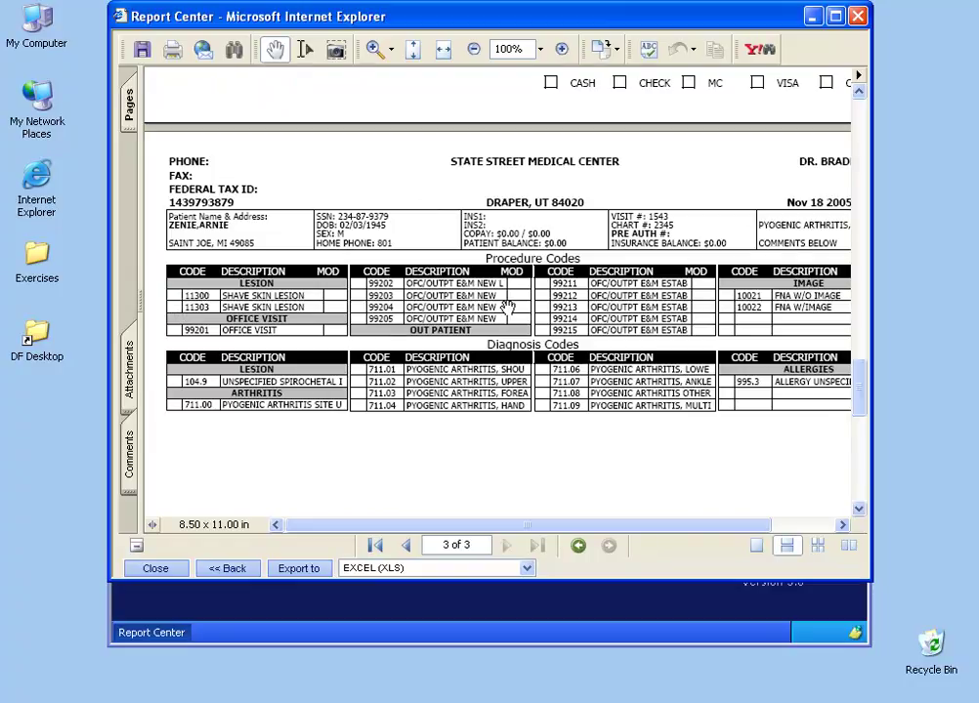
pyautogui.moveTo(531, 419); pyautogui.dragTo(532, 354)
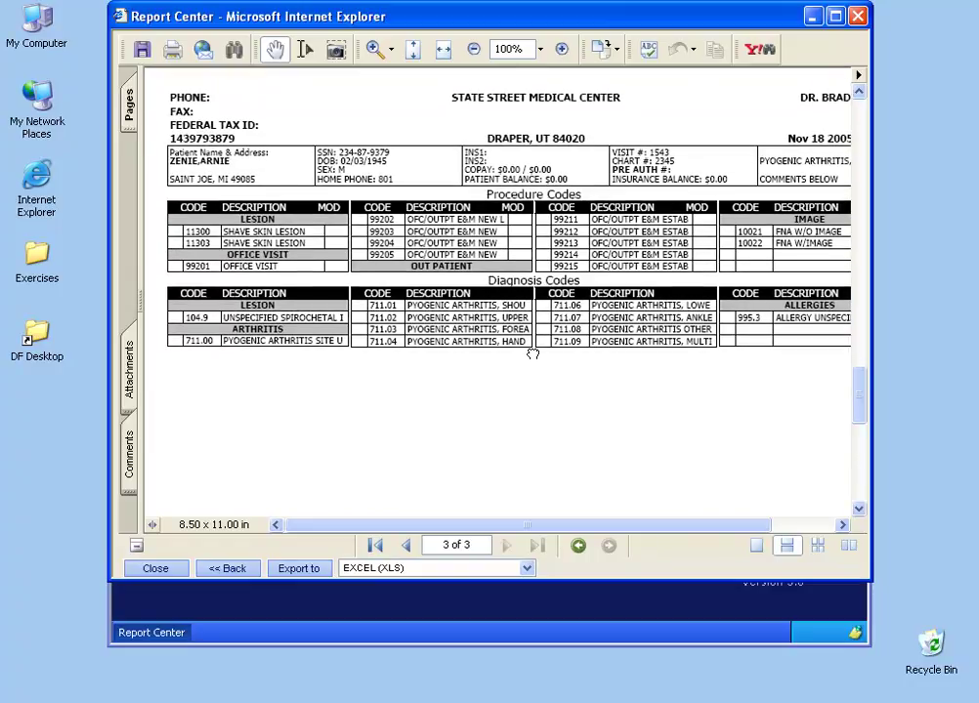